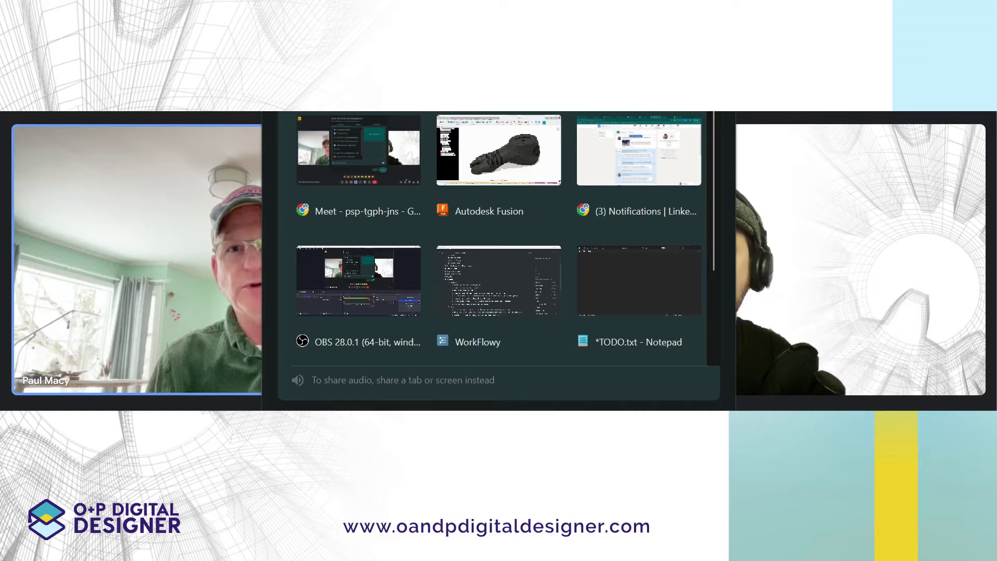
Share the Autodesk Fusion window with the call and dismiss the infinity-mirror warning.
{"action": "left_click", "coordinate": [498, 156]}
{"action": "key", "text": "Return"}
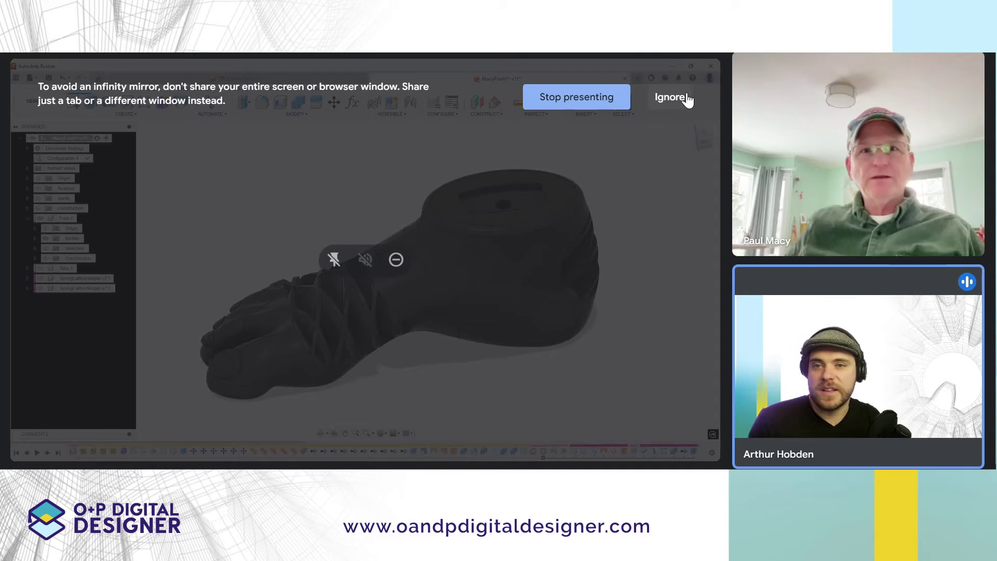
{"action": "left_click", "coordinate": [671, 96]}
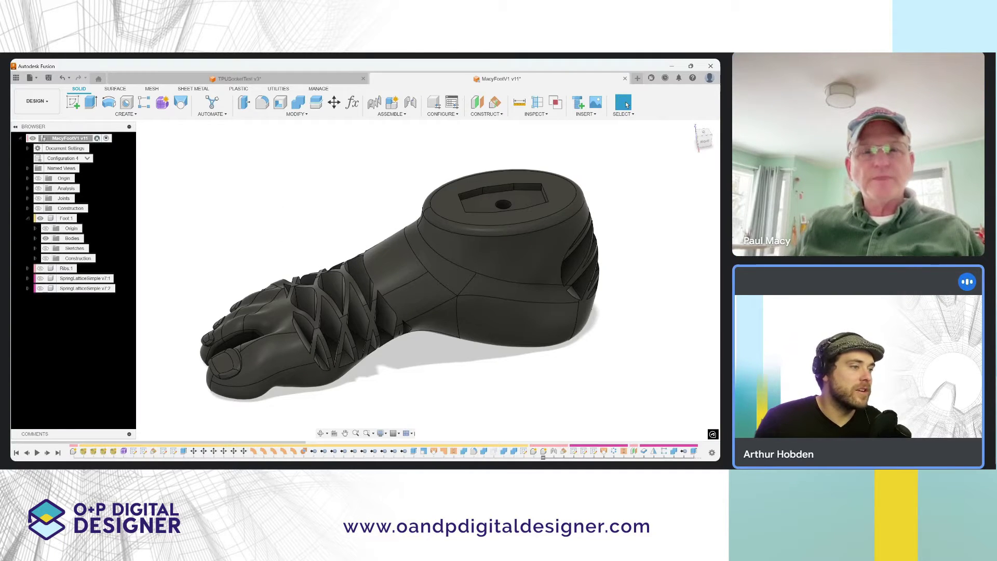
{"action": "middle_click_drag", "start_coordinate": [478, 397], "coordinate": [454, 186], "text": "shift"}
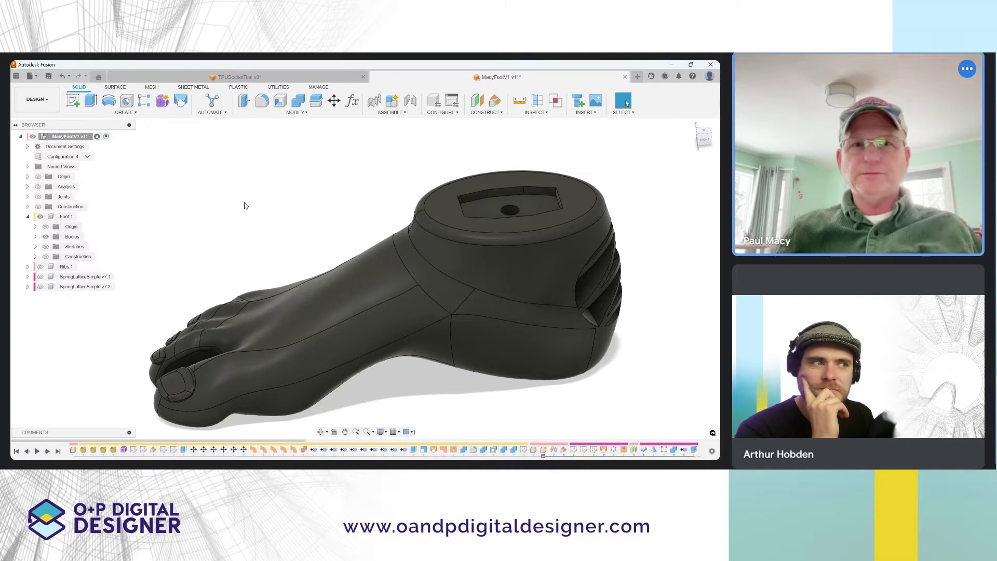
{"action": "middle_click_drag", "start_coordinate": [241, 210], "coordinate": [251, 206], "text": "shift"}
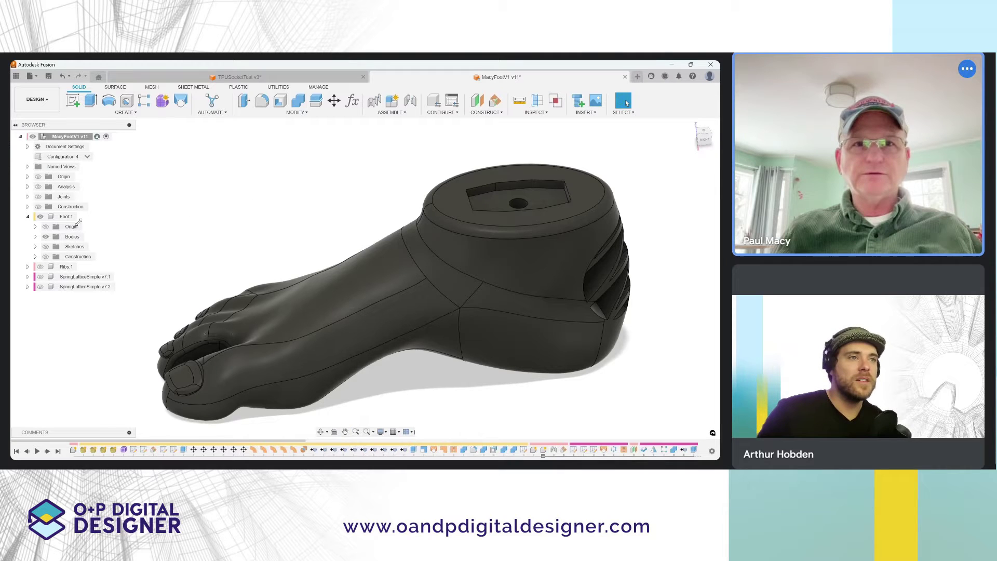
{"action": "left_click", "coordinate": [38, 186]}
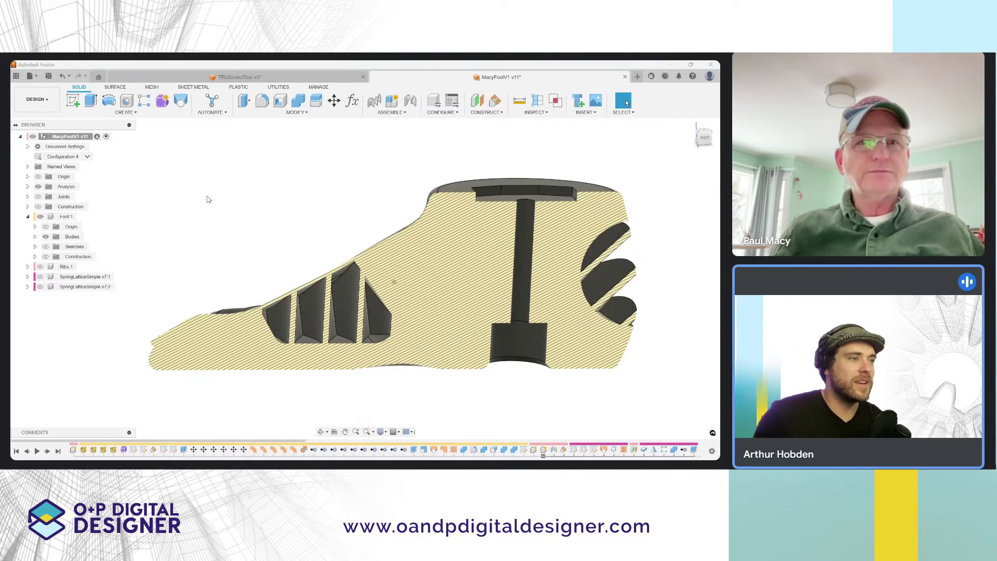
{"action": "scroll", "coordinate": [300, 293], "scroll_direction": "up", "scroll_amount": 3}
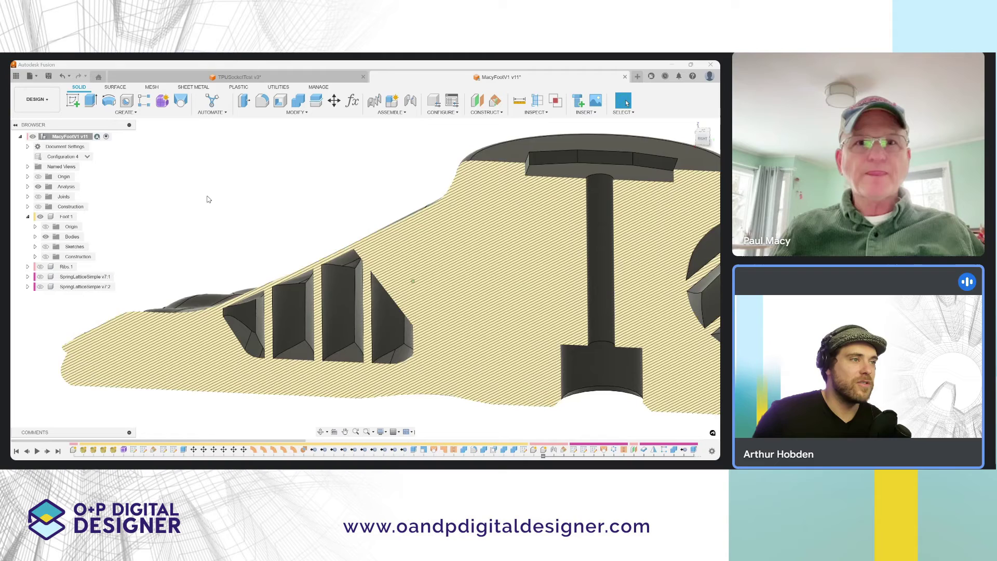
{"action": "scroll", "coordinate": [299, 293], "scroll_direction": "up", "scroll_amount": 2}
{"action": "scroll", "coordinate": [300, 293], "scroll_direction": "down", "scroll_amount": 3}
{"action": "scroll", "coordinate": [263, 289], "scroll_direction": "down", "scroll_amount": 3}
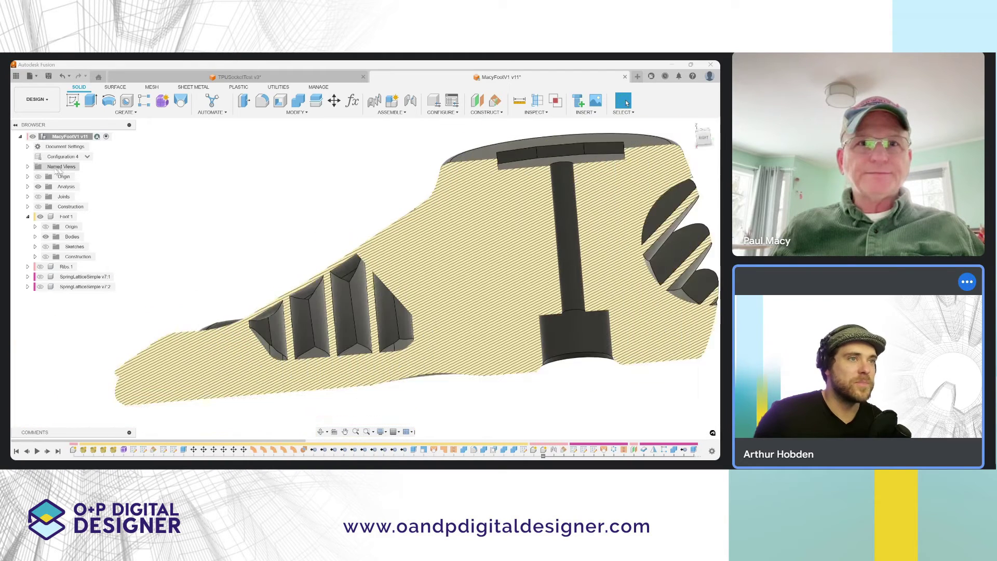
{"action": "left_click", "coordinate": [37, 186]}
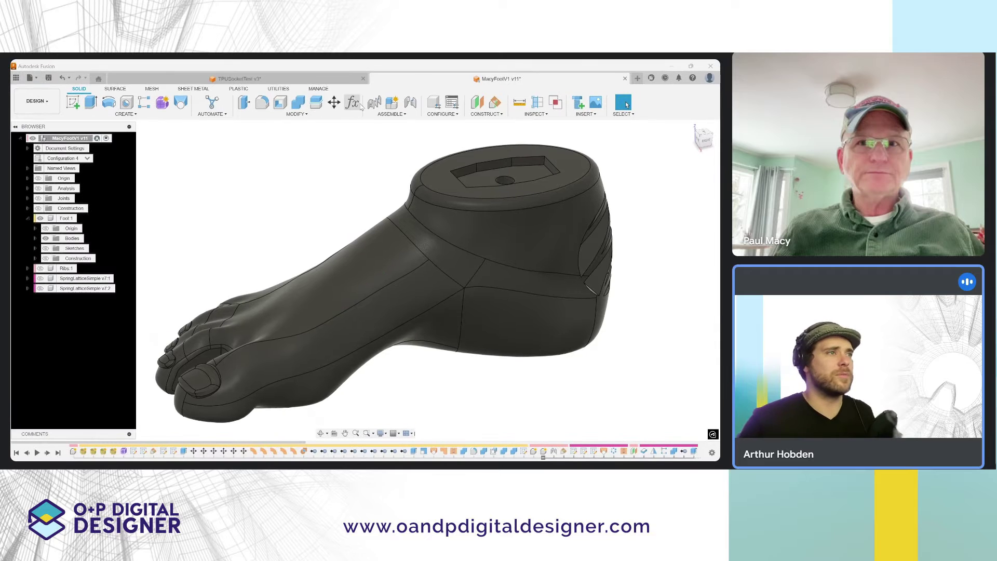
{"action": "middle_click_drag", "start_coordinate": [202, 177], "coordinate": [357, 111], "text": "shift"}
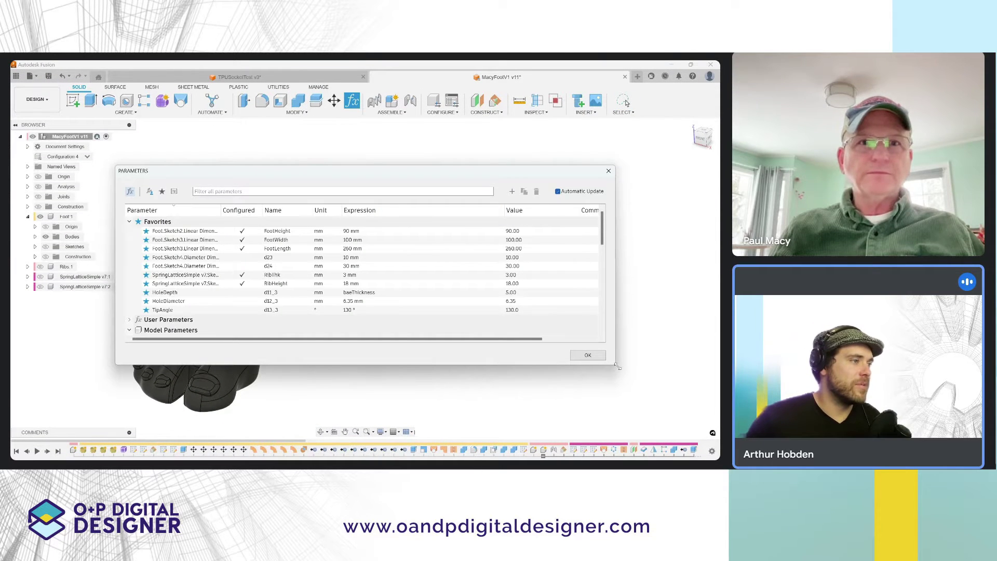
{"action": "left_click_drag", "start_coordinate": [617, 366], "coordinate": [416, 415]}
{"action": "left_click_drag", "start_coordinate": [250, 170], "coordinate": [488, 158]}
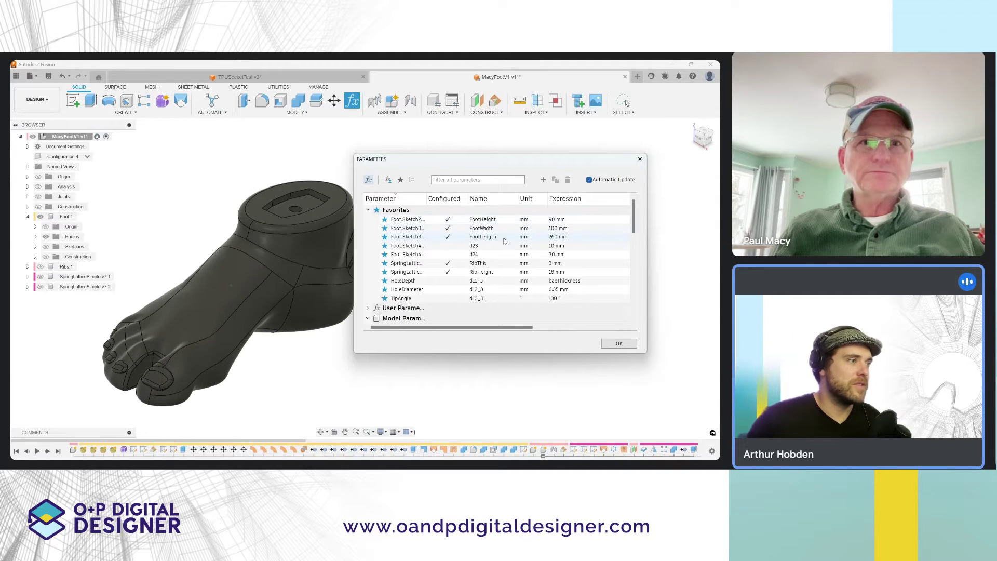
{"action": "left_click", "coordinate": [569, 236]}
{"action": "type", "text": "240"}
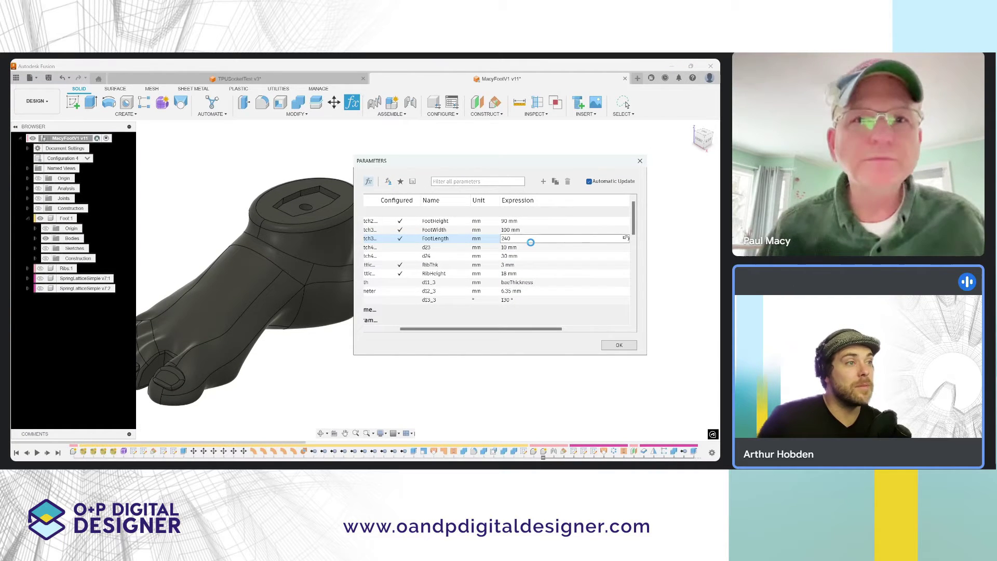
{"action": "key", "text": "Return"}
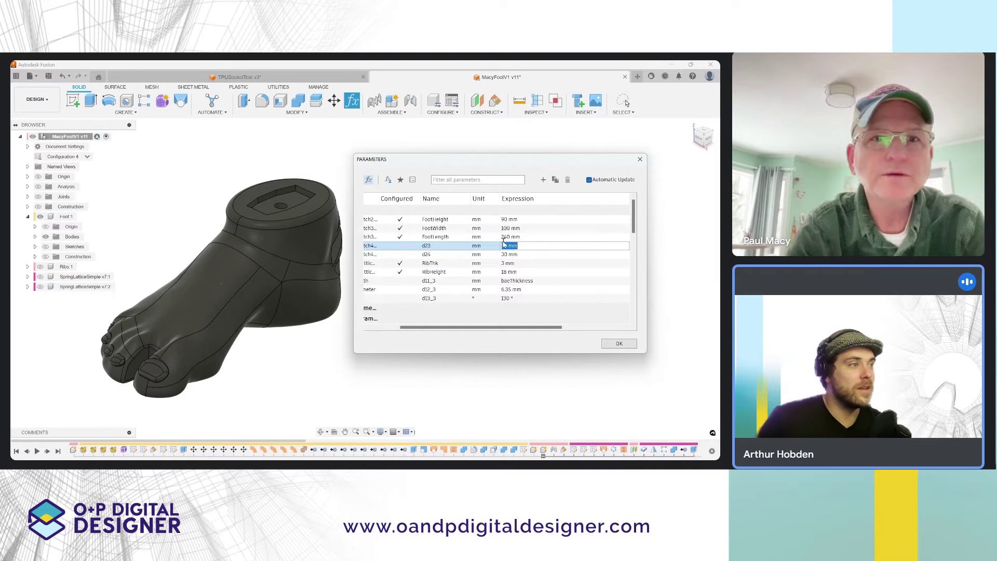
{"action": "key", "text": "Up"}
{"action": "left_click", "coordinate": [526, 228]}
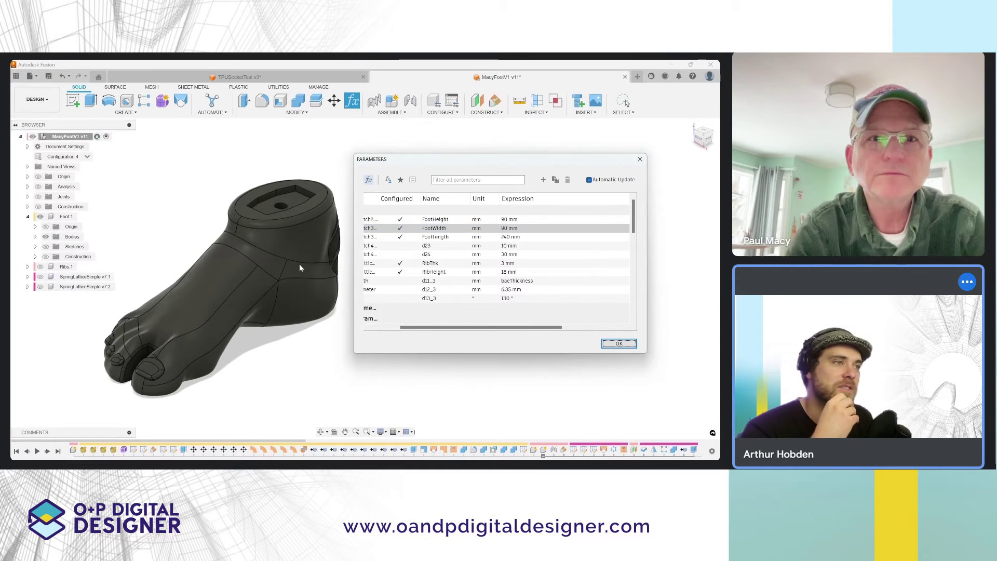
{"action": "left_click", "coordinate": [527, 220]}
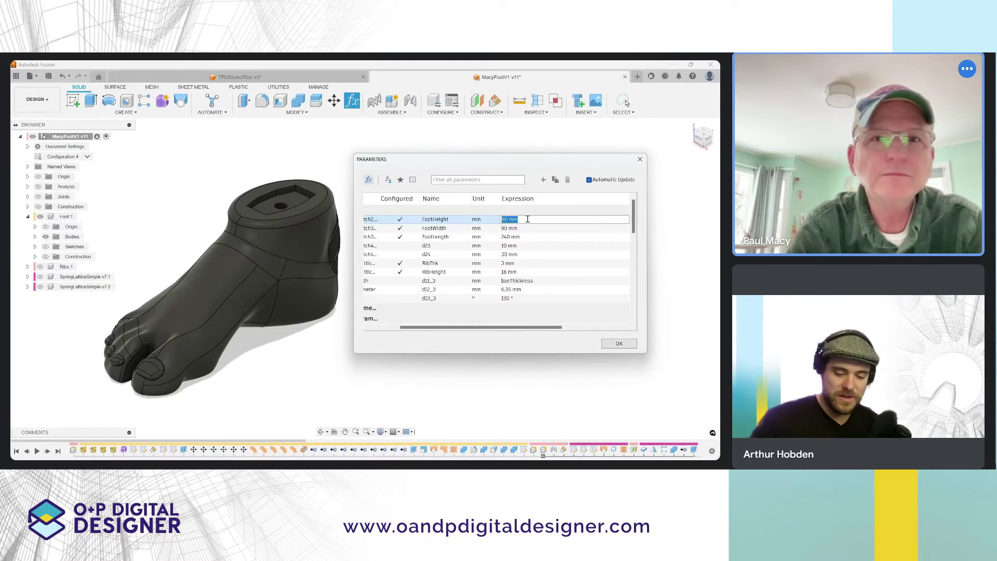
{"action": "type", "text": "70"}
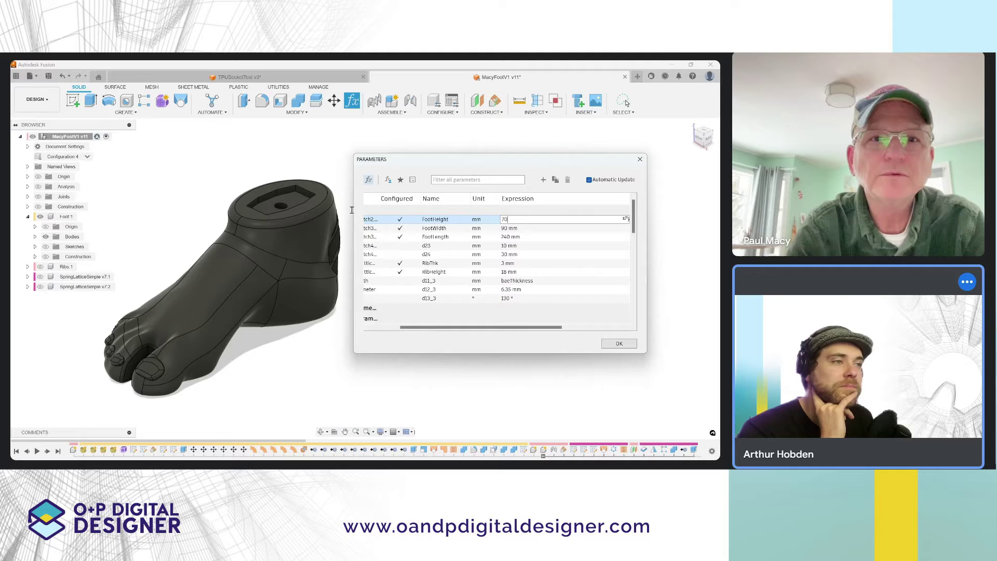
{"action": "key", "text": "Return"}
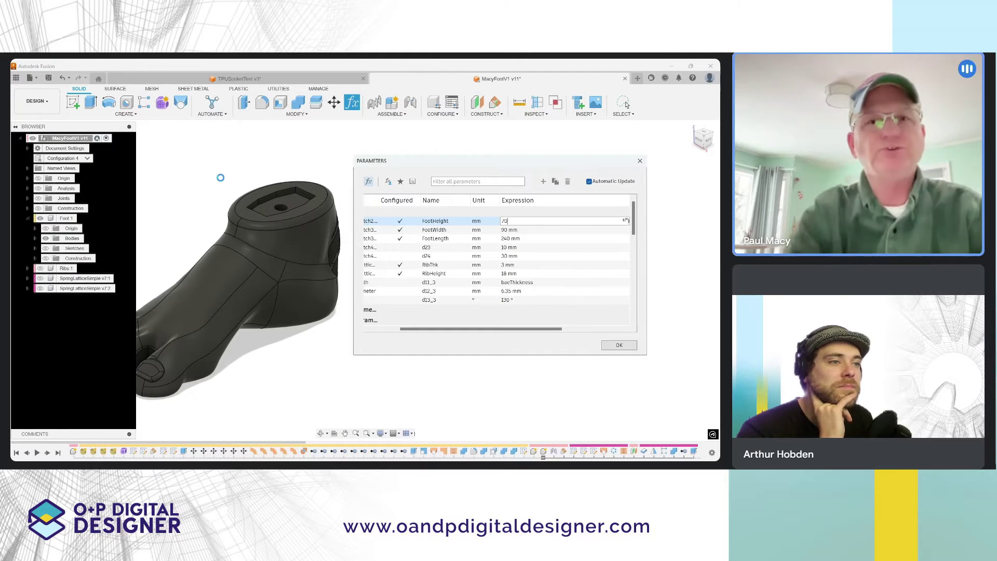
{"action": "middle_click_drag", "start_coordinate": [251, 195], "coordinate": [314, 276], "text": "shift"}
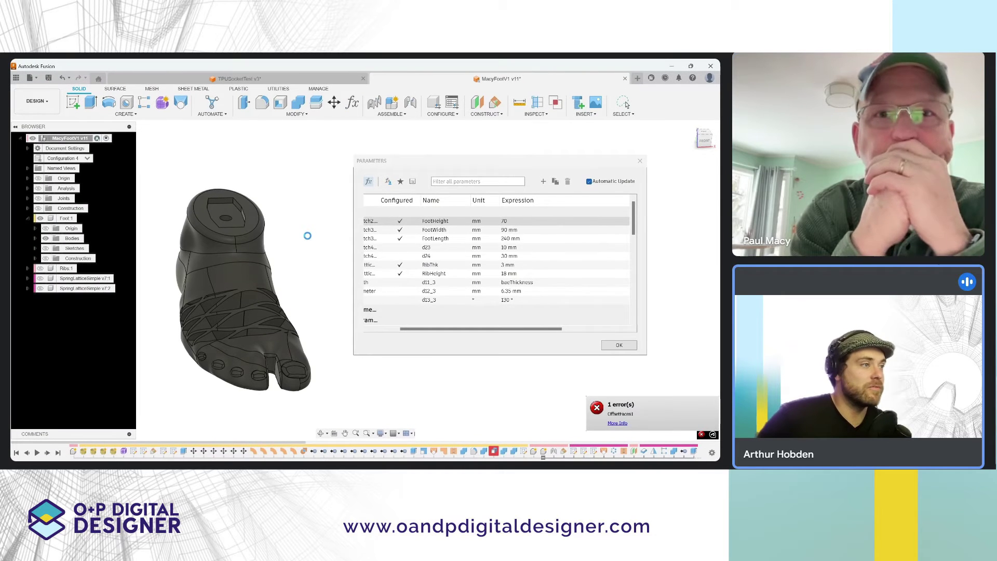
{"action": "left_click", "coordinate": [618, 343]}
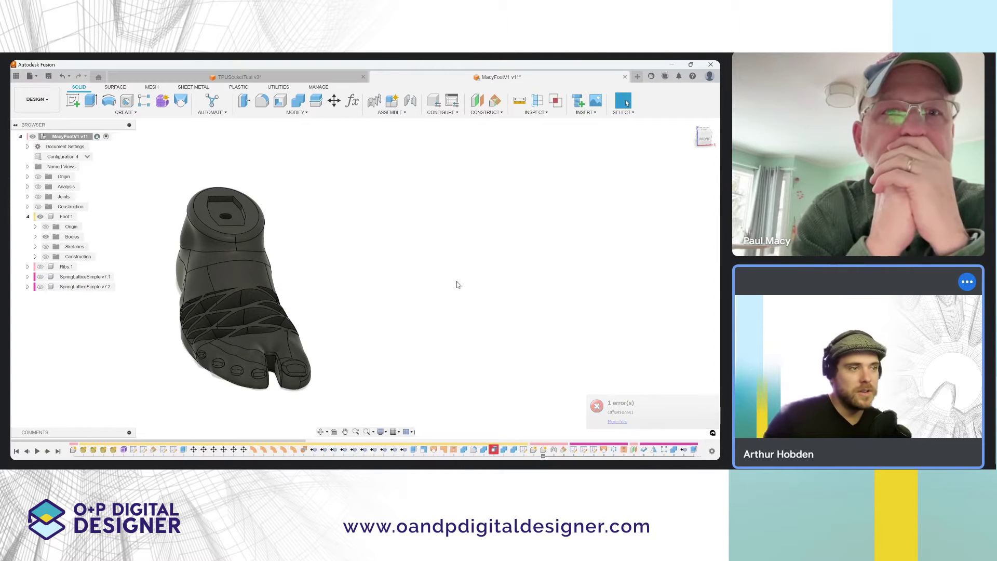
{"action": "mouse_move", "coordinate": [436, 280]}
{"action": "middle_mouse_down", "text": "shift"}
{"action": "mouse_move", "coordinate": [155, 218]}
{"action": "mouse_move", "coordinate": [264, 273]}
{"action": "mouse_move", "coordinate": [217, 312]}
{"action": "middle_mouse_up", "text": "shift"}
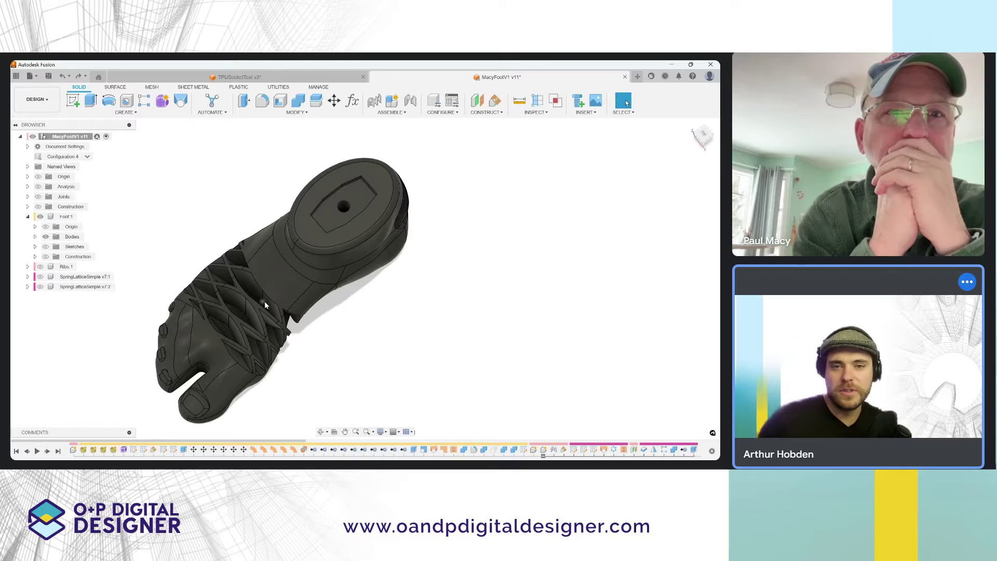
{"action": "middle_click_drag", "start_coordinate": [329, 332], "coordinate": [310, 310], "text": "shift"}
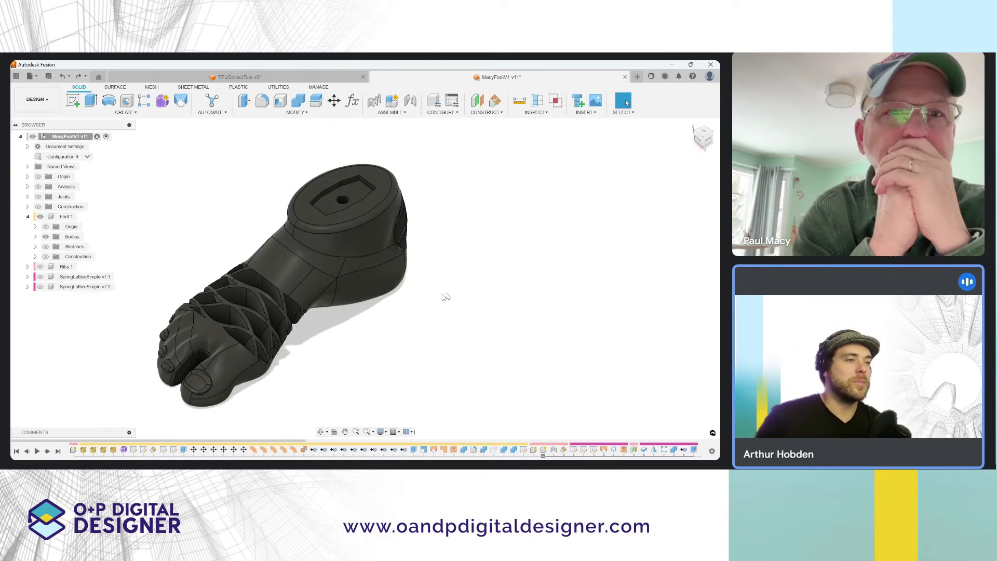
{"action": "middle_click_drag", "start_coordinate": [445, 297], "coordinate": [492, 284]}
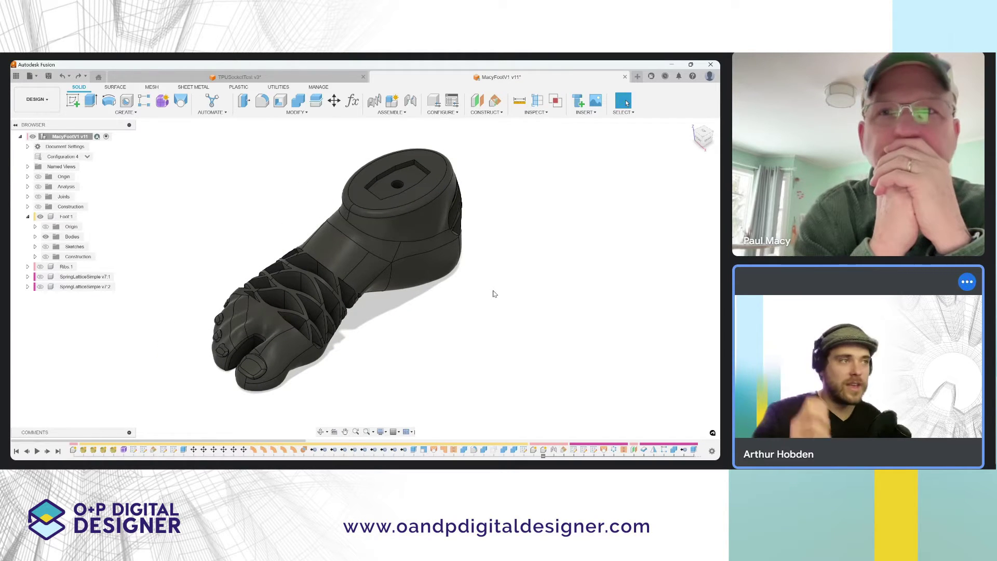
{"action": "left_click", "coordinate": [351, 102]}
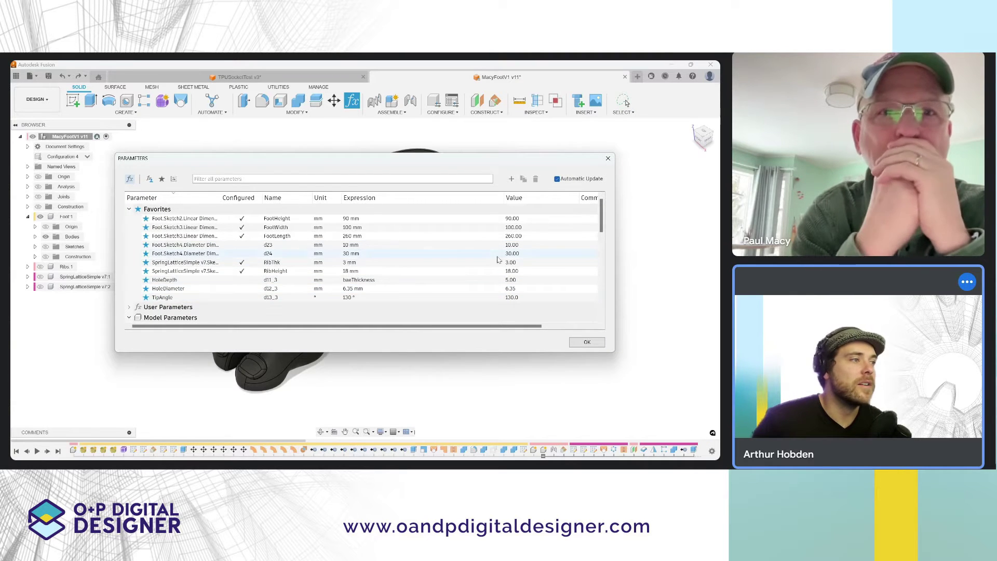
{"action": "left_click", "coordinate": [587, 341]}
{"action": "middle_click_drag", "start_coordinate": [482, 289], "coordinate": [288, 322], "text": "shift"}
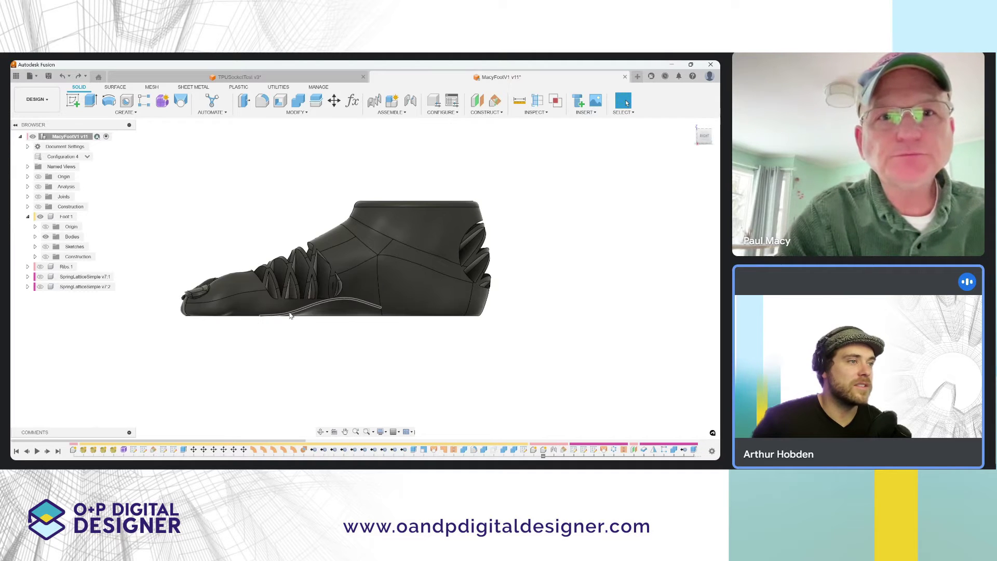
{"action": "middle_click_drag", "start_coordinate": [387, 340], "coordinate": [326, 291], "text": "shift"}
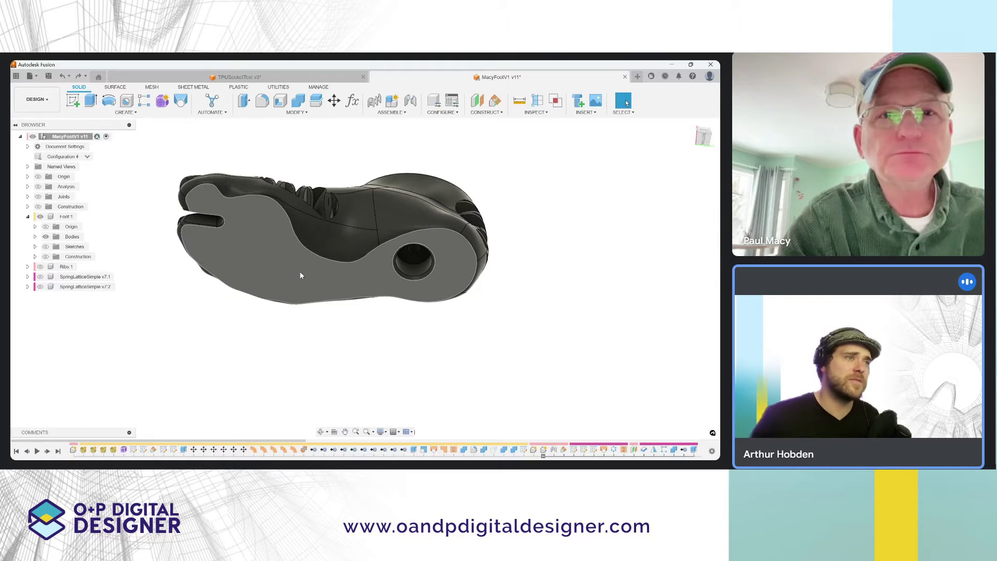
{"action": "mouse_move", "coordinate": [343, 280]}
{"action": "middle_mouse_down", "text": "shift"}
{"action": "mouse_move", "coordinate": [338, 345]}
{"action": "mouse_move", "coordinate": [356, 360]}
{"action": "mouse_move", "coordinate": [331, 359]}
{"action": "middle_mouse_up", "text": "shift"}
{"action": "key", "text": "F6"}
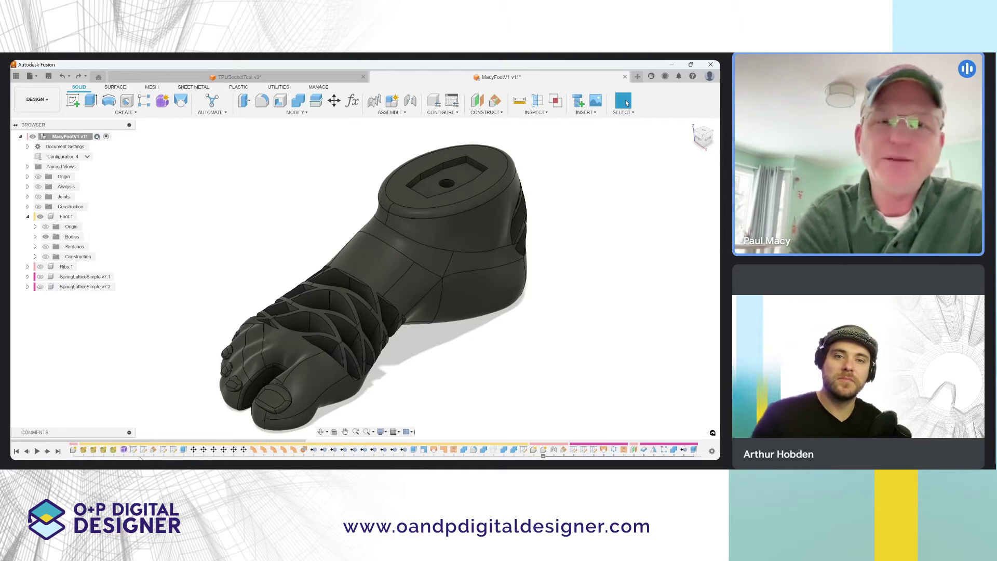
{"action": "middle_click_drag", "start_coordinate": [374, 288], "coordinate": [436, 273], "text": "shift"}
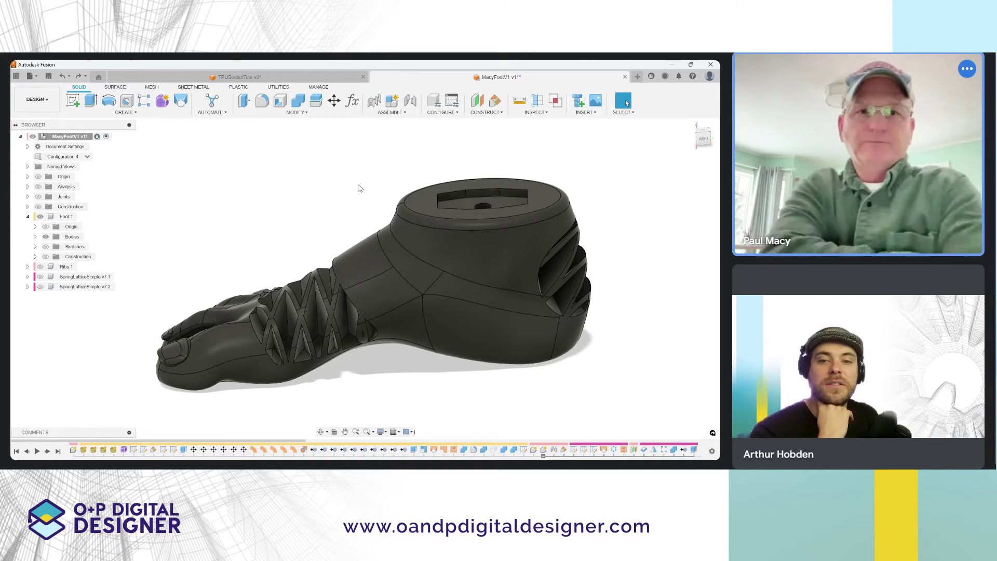
{"action": "left_click", "coordinate": [38, 186]}
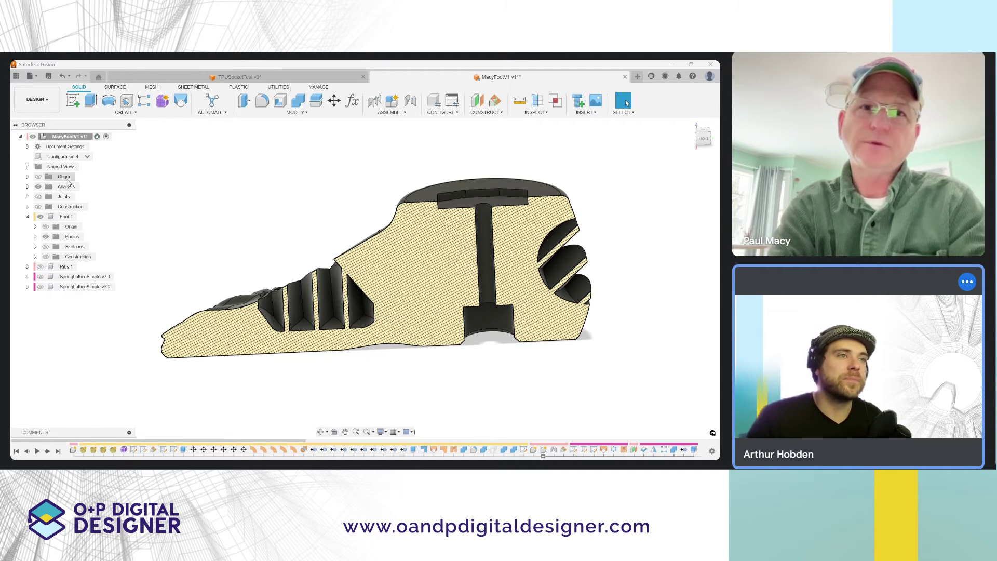
{"action": "left_click", "coordinate": [39, 186]}
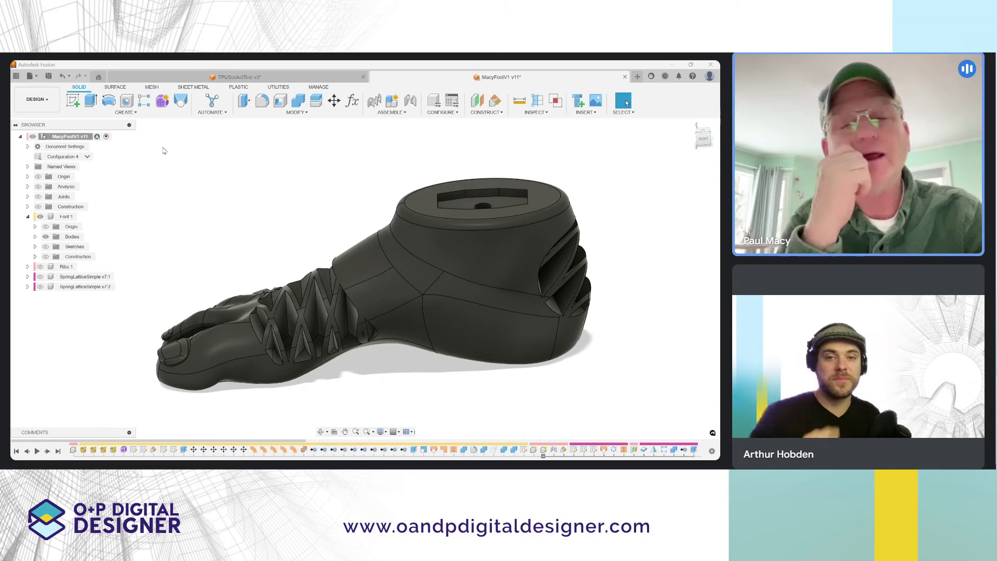
{"action": "middle_click_drag", "start_coordinate": [373, 280], "coordinate": [436, 234], "text": "shift"}
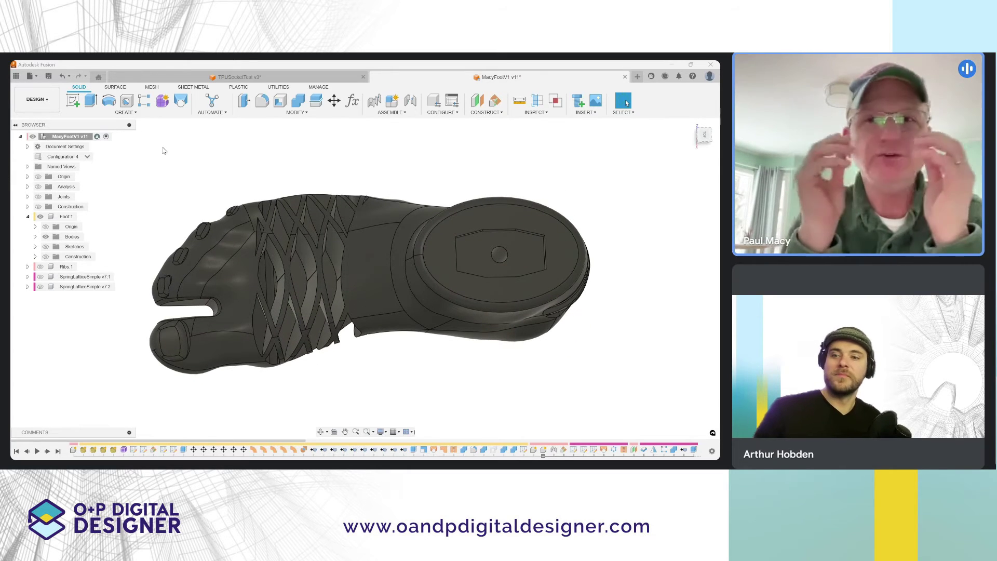
{"action": "middle_click_drag", "start_coordinate": [373, 280], "coordinate": [390, 269], "text": "shift"}
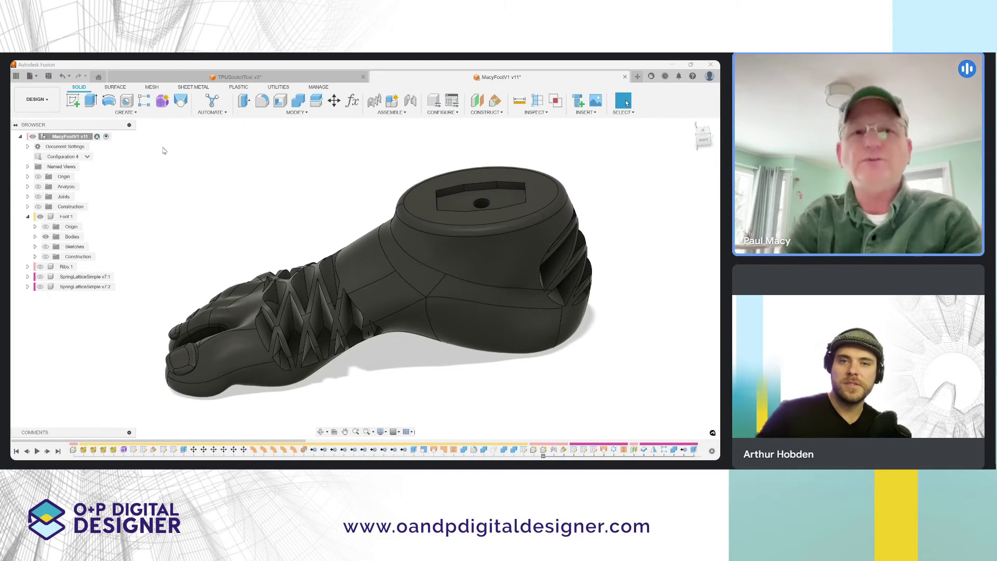
Re-enable the section cut, show the Sketches with dimensions, and check the bottom line's length.
{"action": "left_click", "coordinate": [38, 187]}
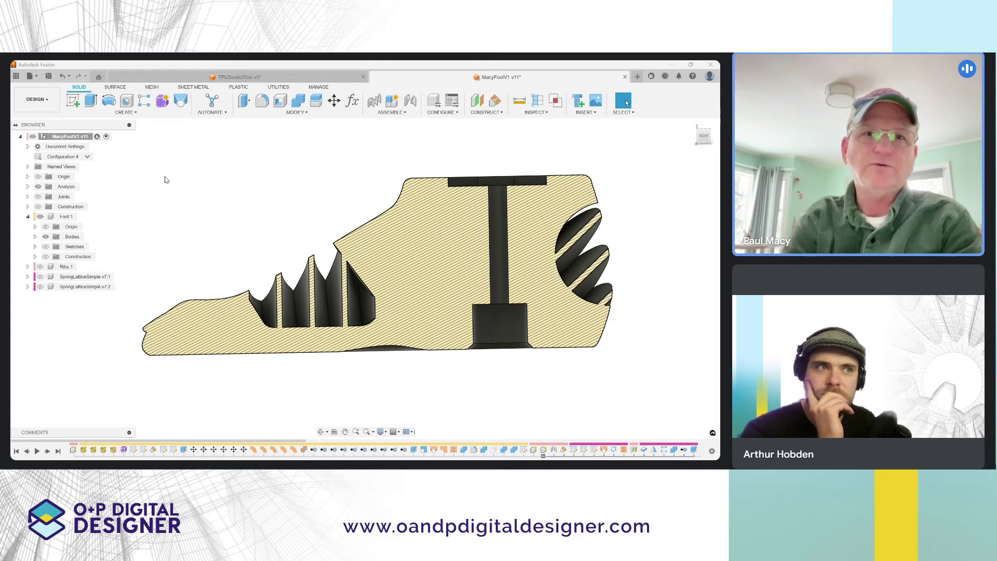
{"action": "left_click", "coordinate": [46, 247]}
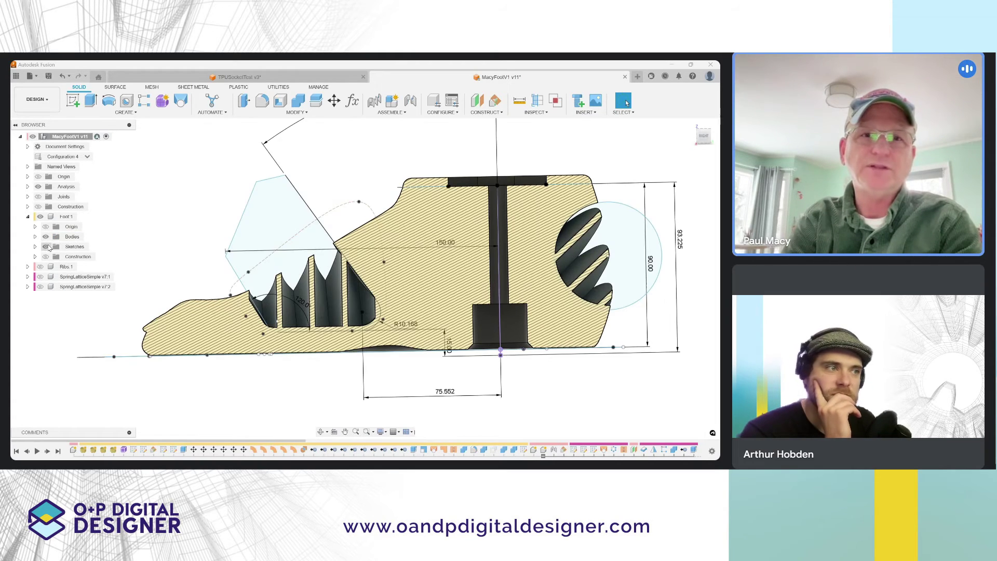
{"action": "left_click", "coordinate": [449, 351]}
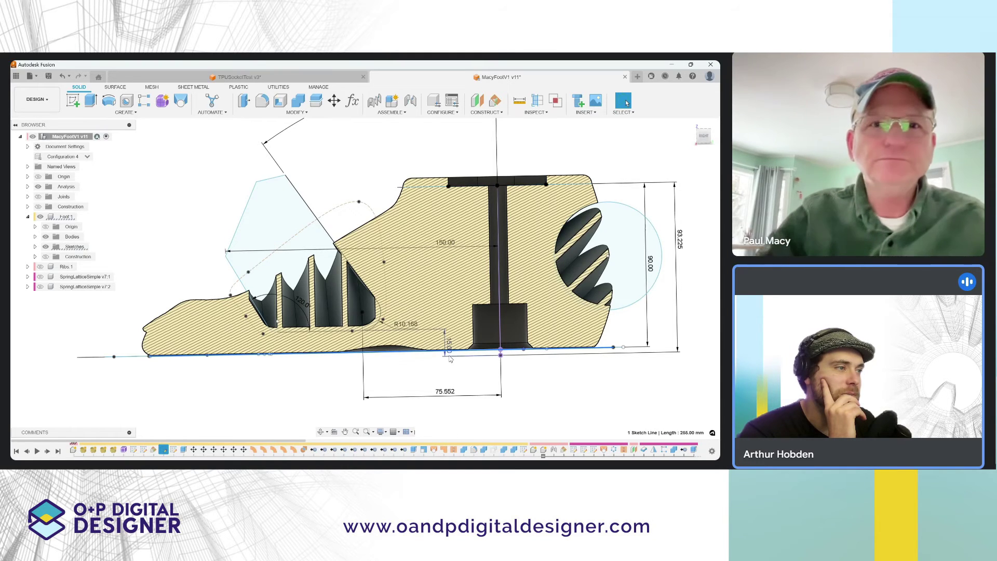
{"action": "left_click", "coordinate": [393, 378]}
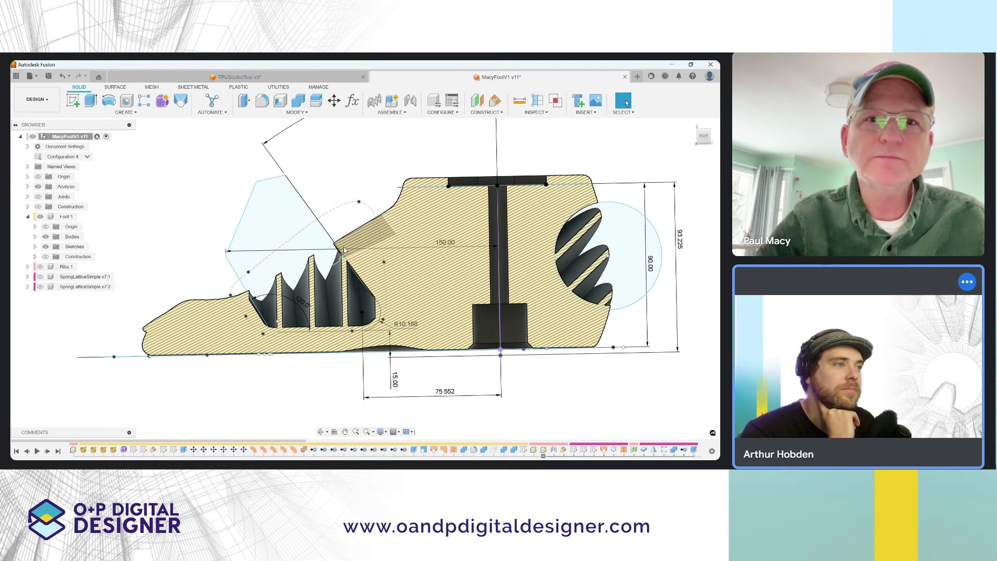
{"action": "scroll", "coordinate": [344, 249], "scroll_direction": "down", "scroll_amount": 2}
{"action": "scroll", "coordinate": [329, 263], "scroll_direction": "down", "scroll_amount": 2}
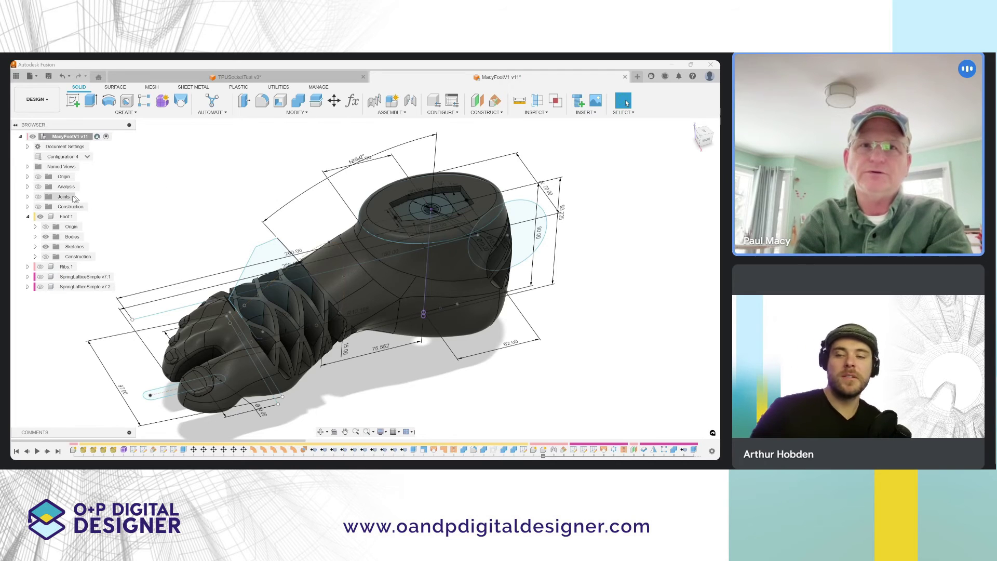
{"action": "middle_click_drag", "start_coordinate": [158, 186], "coordinate": [188, 191]}
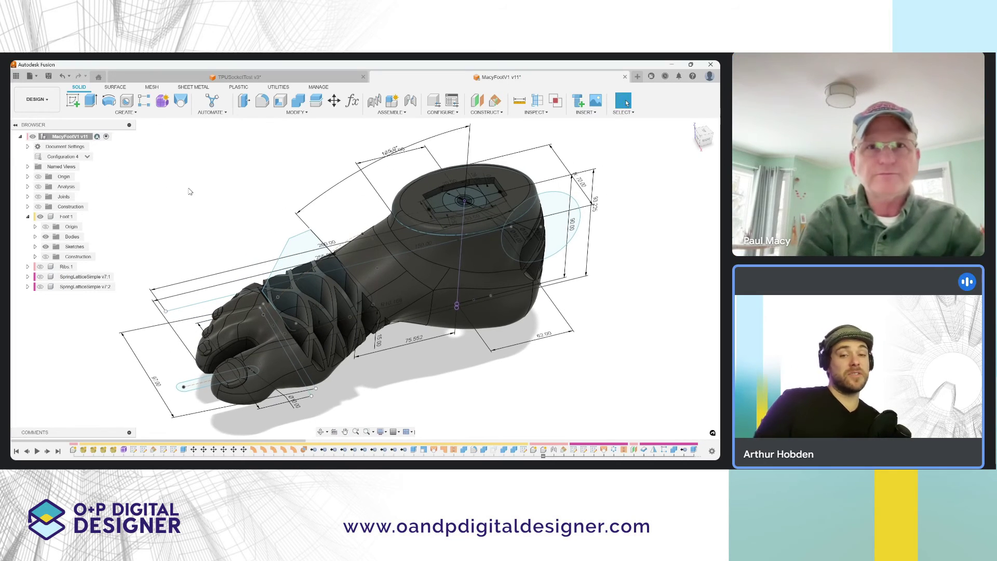